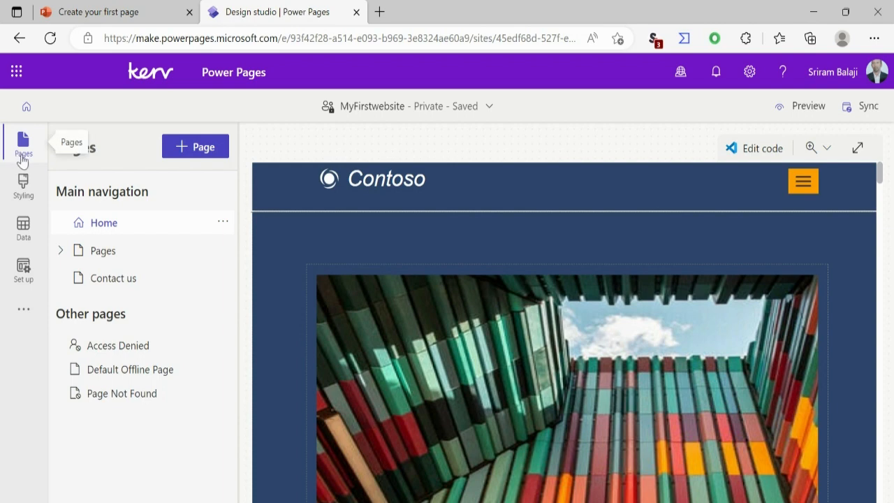
Step: Add a page named "My first Page" to the main navigation, using the Start from blank layout
click(198, 155)
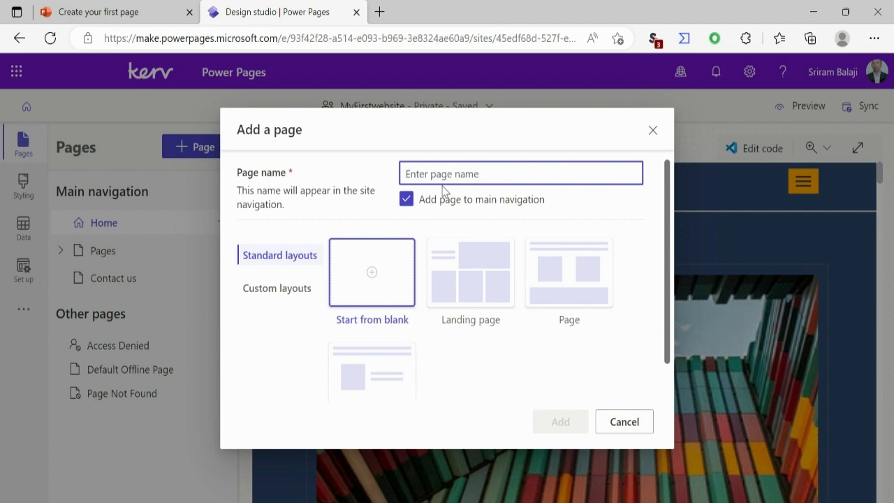
text(My first )
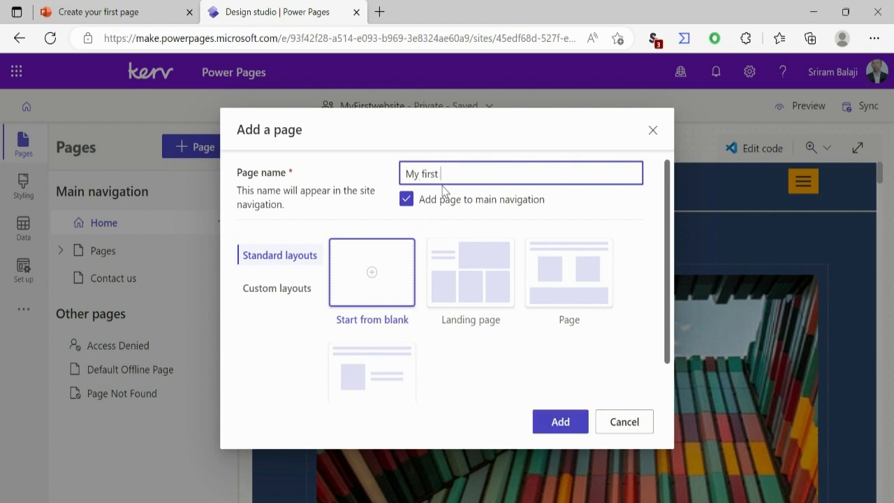
text(Page)
click(406, 201)
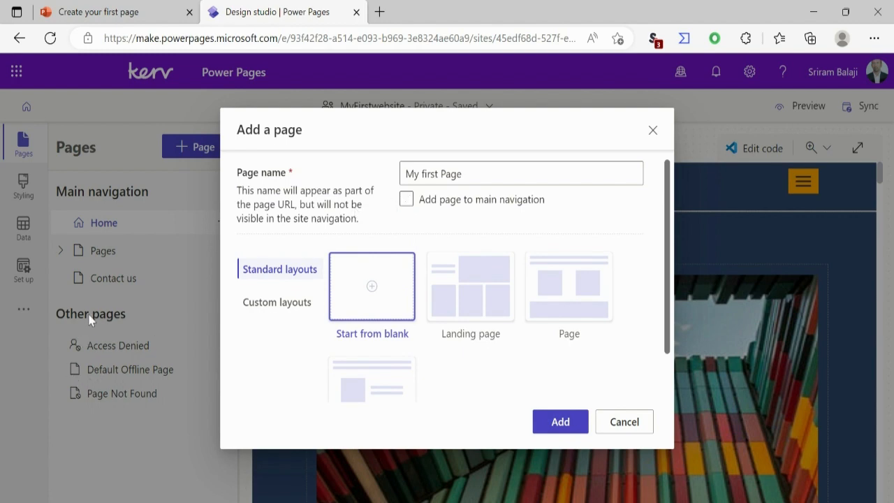
click(408, 202)
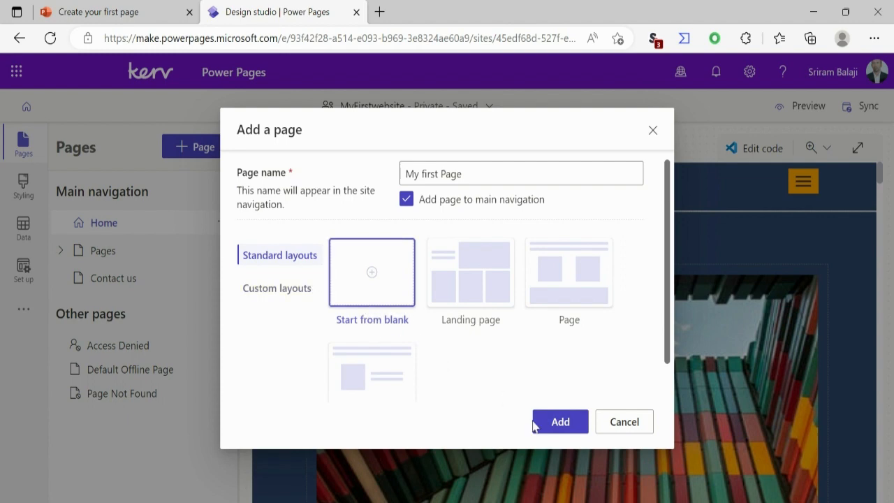
click(556, 429)
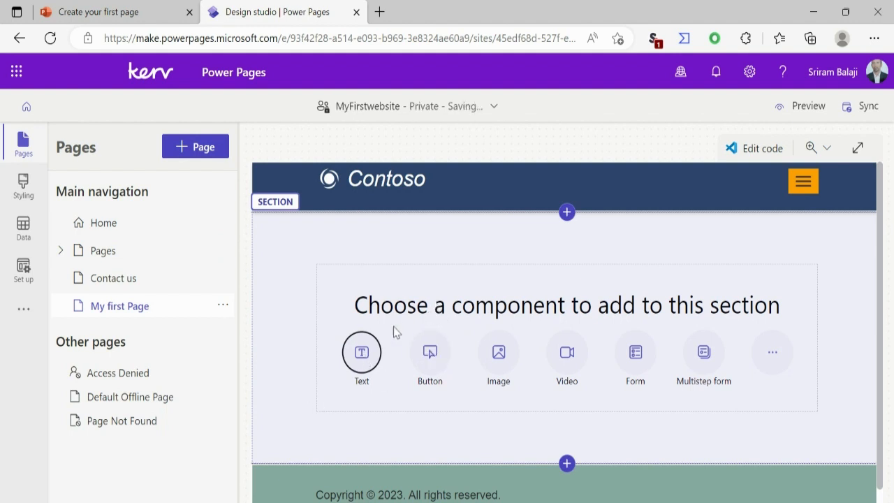
Step: Add a text component reading "My First Page" to the new page's empty section
click(361, 362)
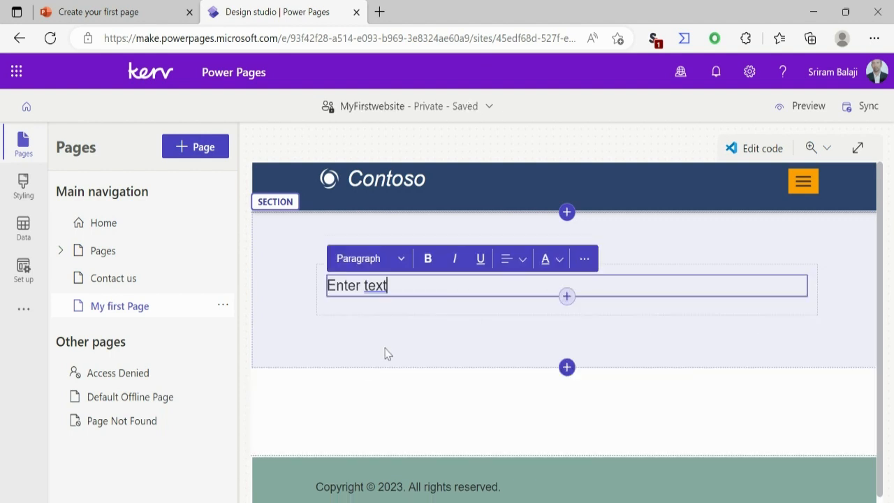
key(ctrl+a)
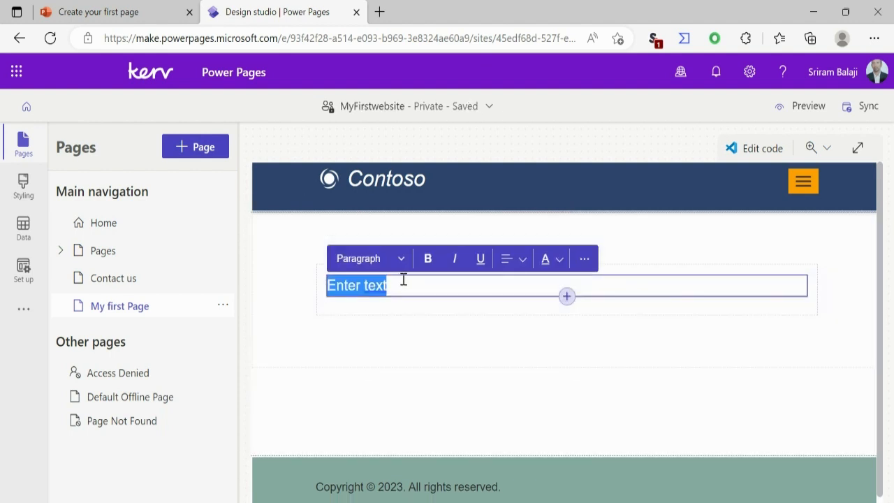
text(My First)
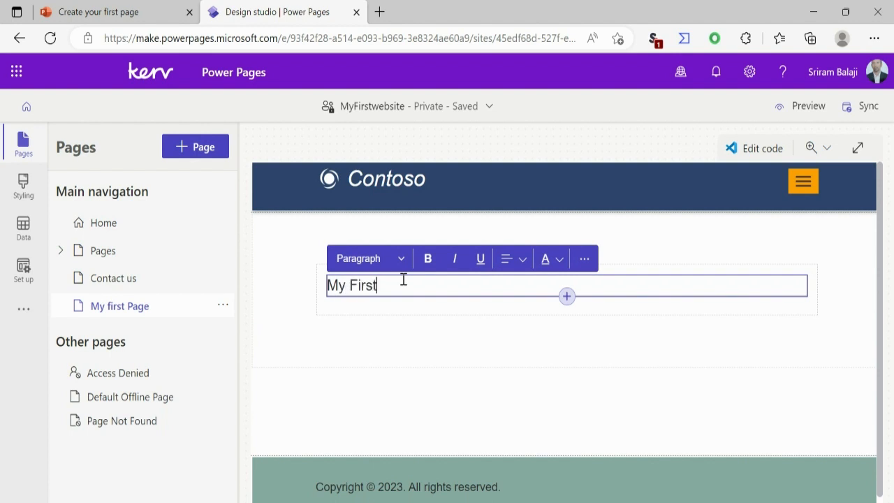
text( Page)
click(374, 337)
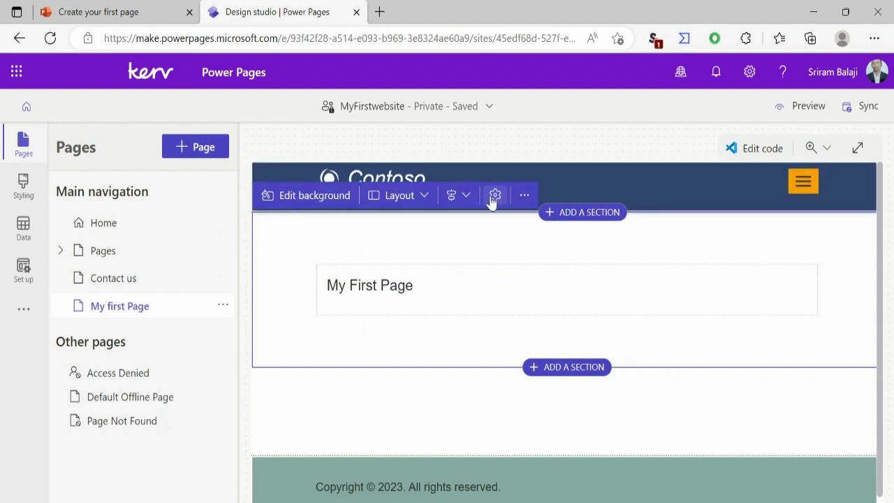
click(587, 194)
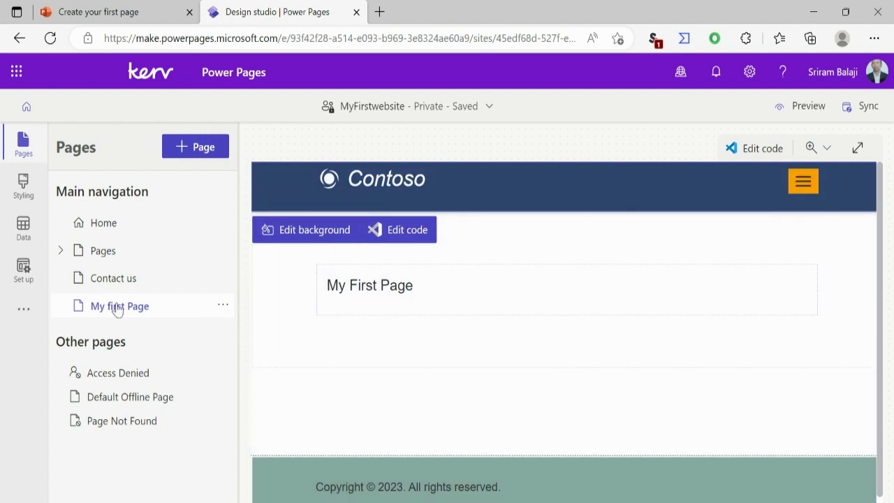
Step: Add a subpage named "My first Sub Page" under My first Page, using the Subpage layout
click(223, 307)
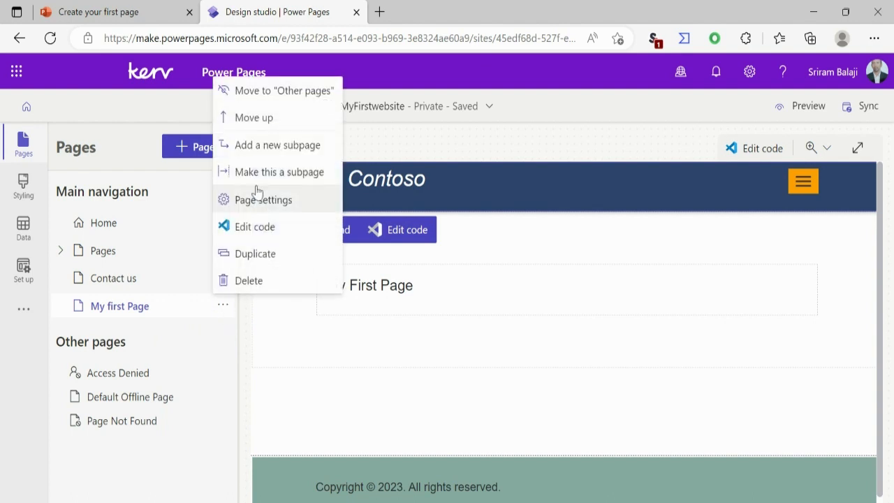
click(256, 147)
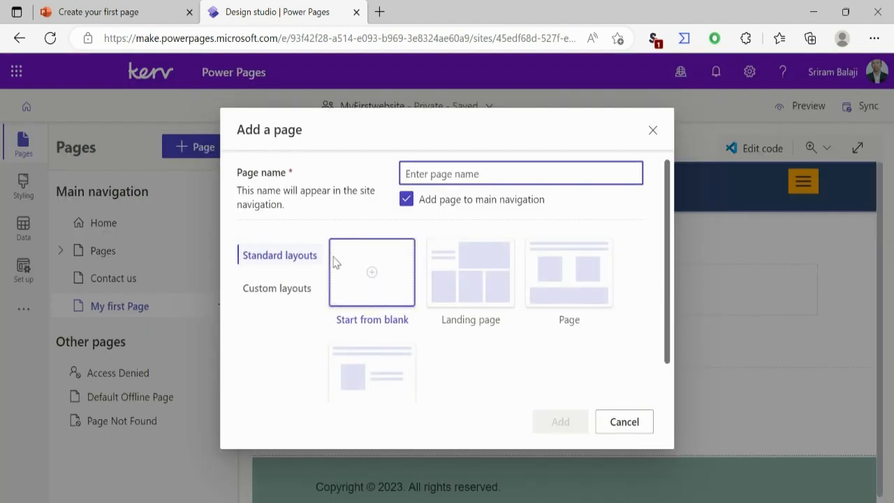
scroll(667, 384, down, 1)
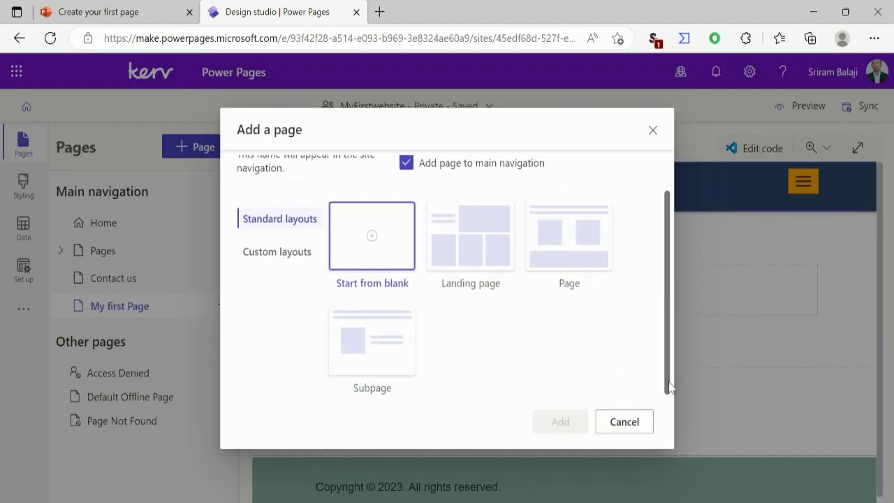
click(386, 347)
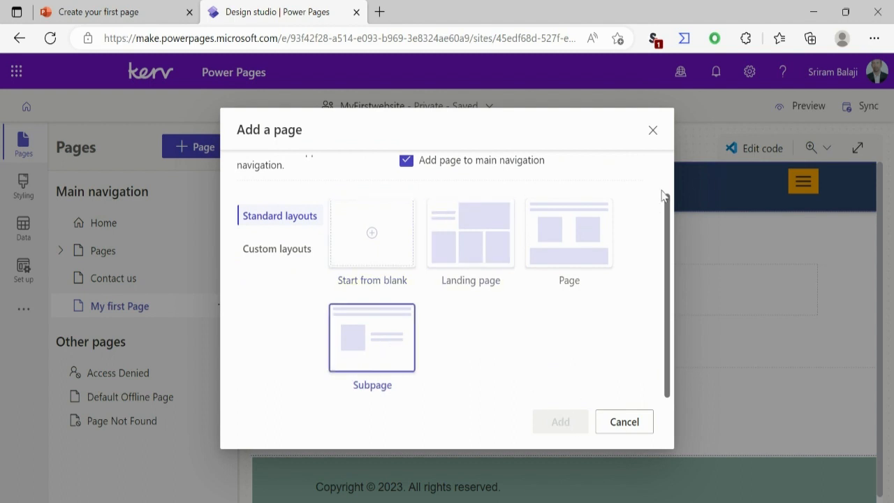
scroll(668, 193, up, 1)
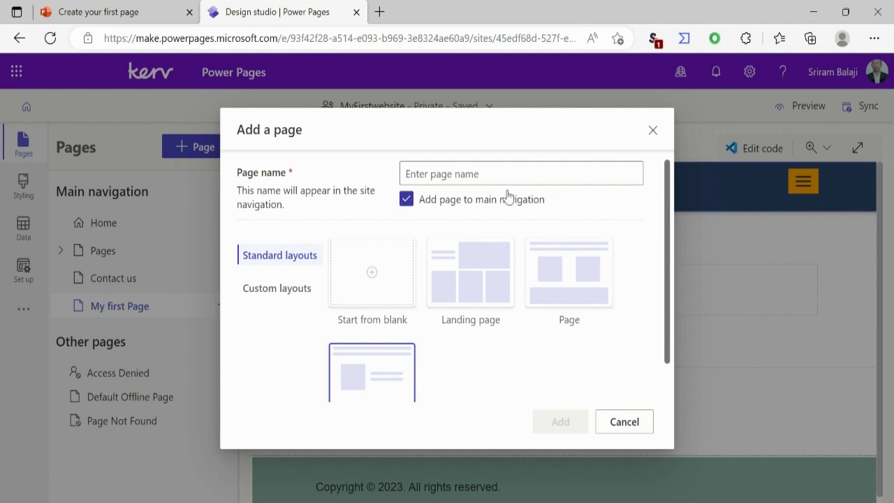
click(497, 172)
text(My)
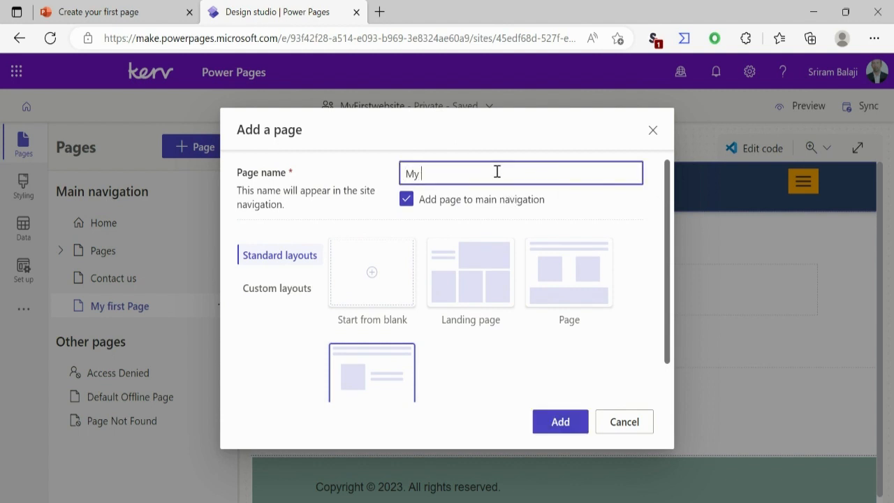
text( first Sub Page)
click(563, 422)
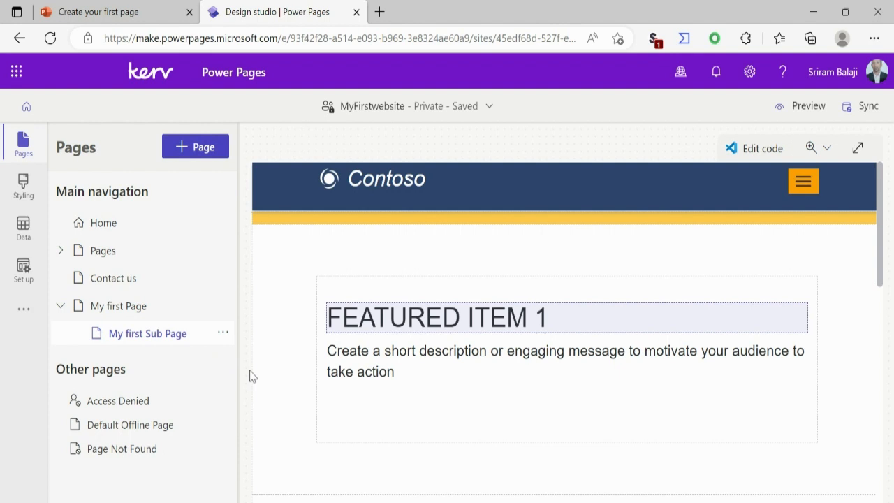
Step: Preview the site at desktop size and examine the subpage's URL path and the My first Page and Pages submenus
click(801, 110)
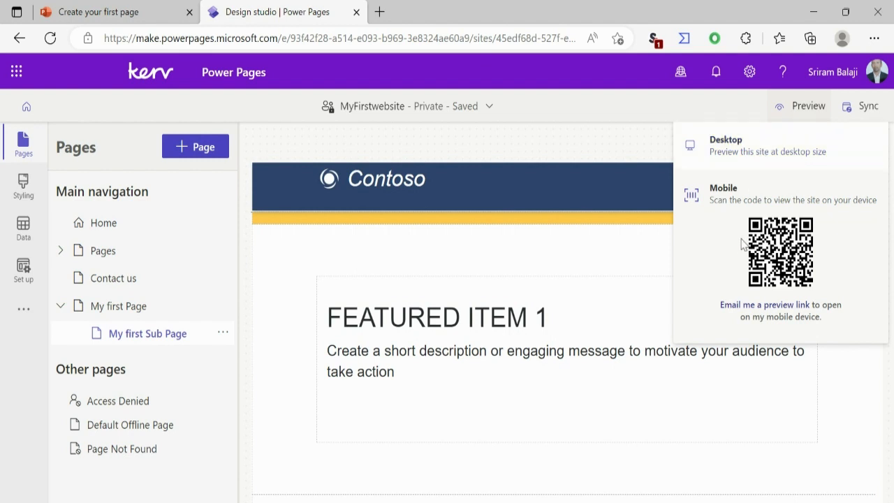
click(746, 158)
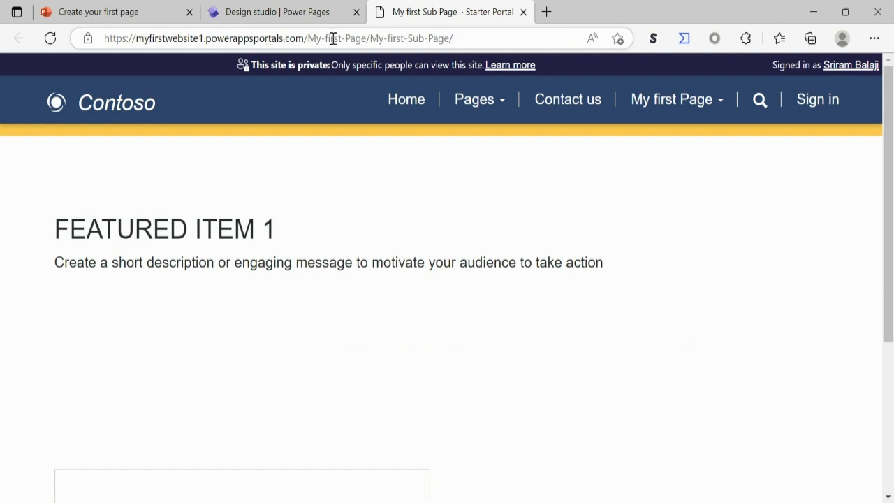
drag(306, 37, 368, 38)
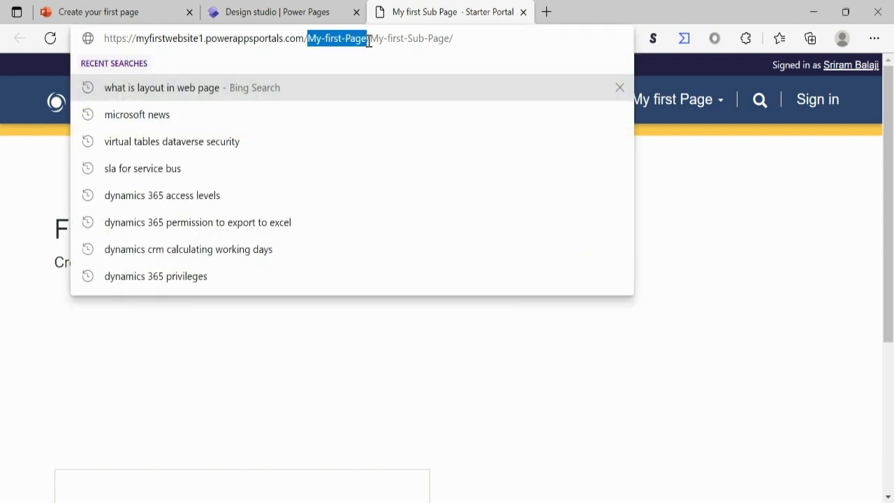
click(463, 39)
click(723, 241)
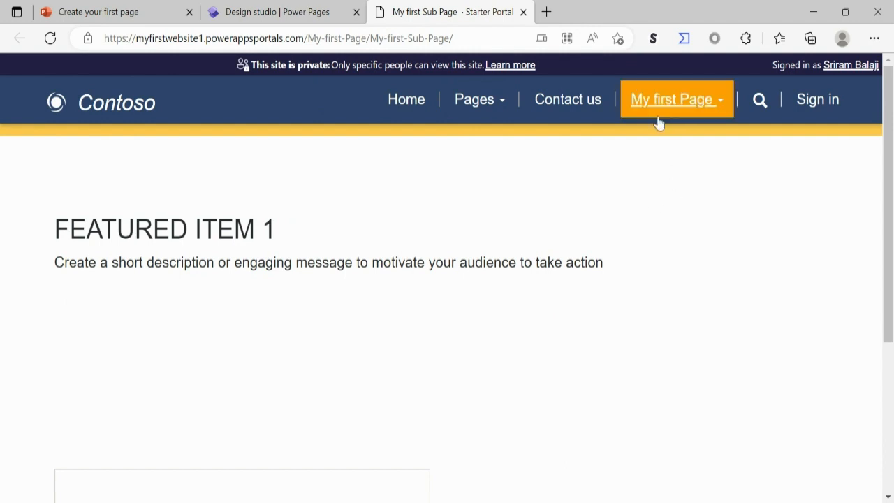
click(719, 105)
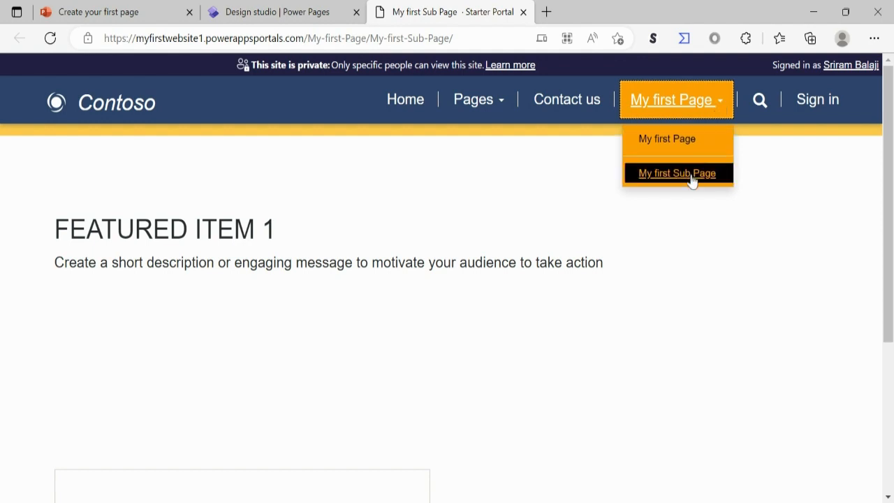
click(502, 104)
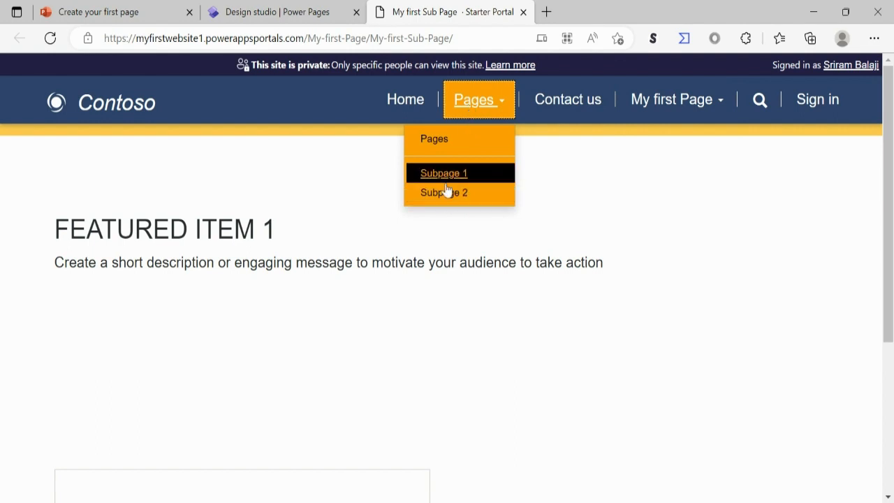
click(640, 233)
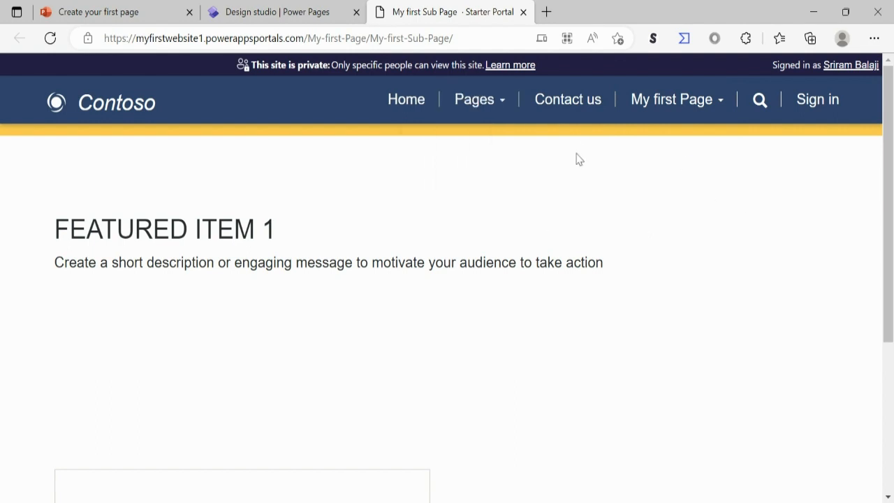
Step: Return to the design studio and add a page named "My First Landing Page" with the Landing page layout
click(312, 19)
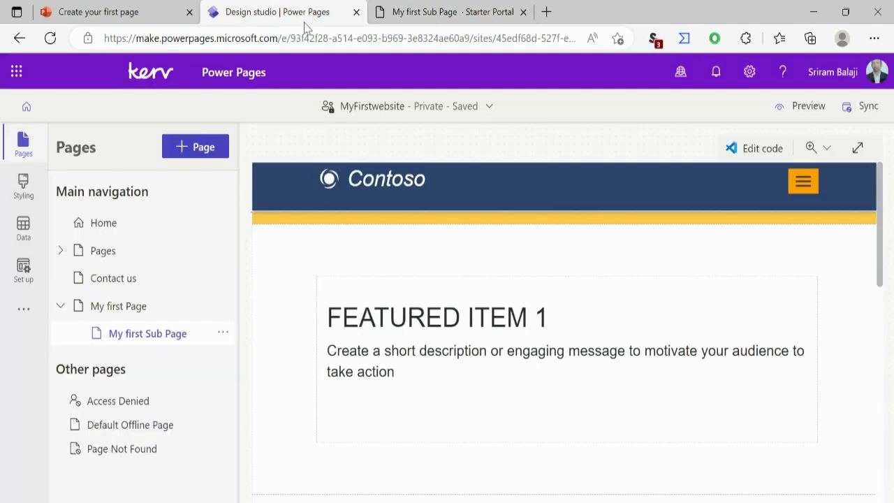
click(199, 148)
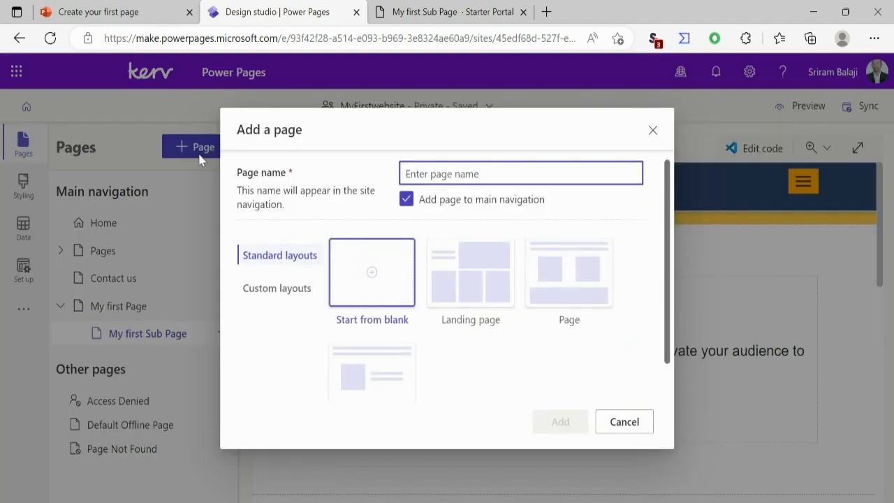
click(479, 302)
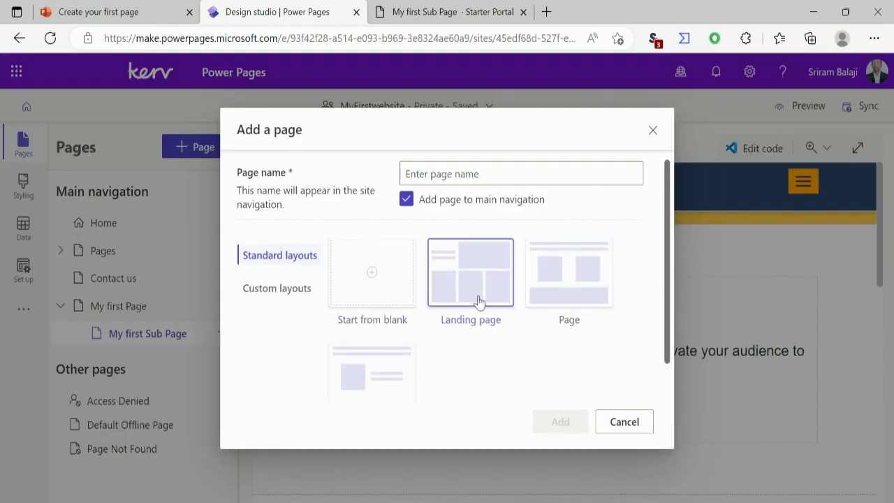
click(437, 174)
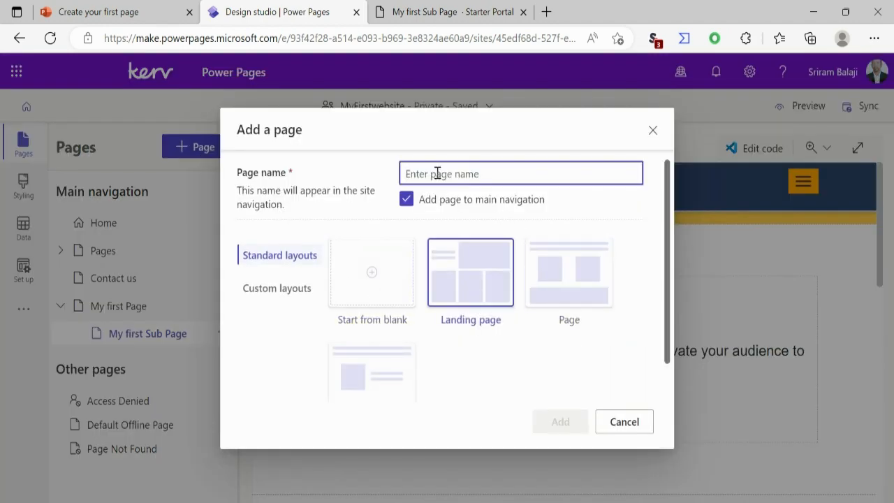
text(My First)
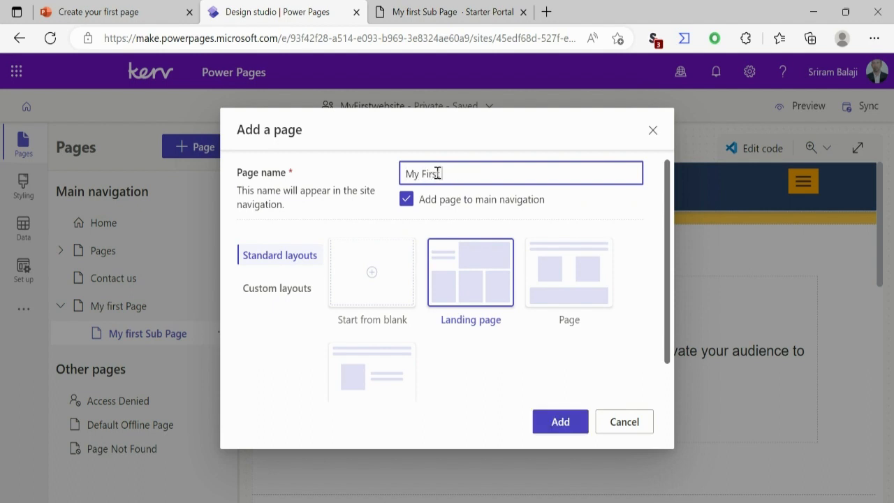
text( Landing Page)
click(556, 430)
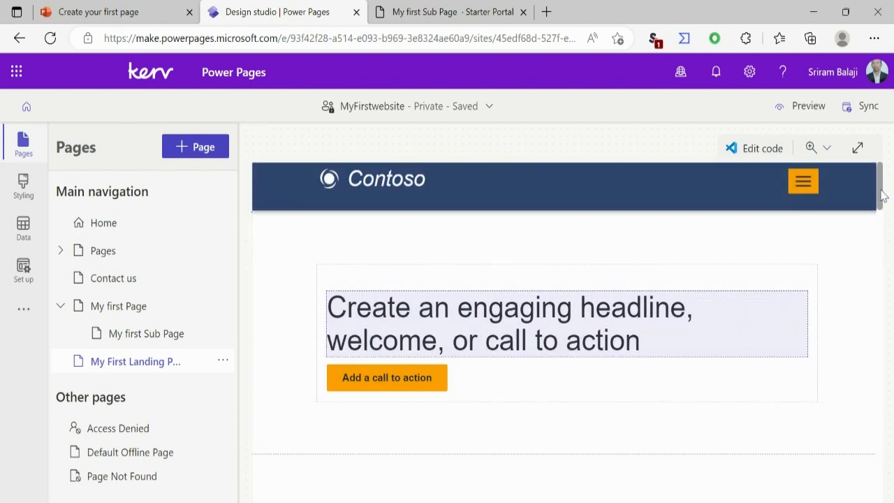
Step: Review the prebuilt sections of the landing page from the headline down to the footer
mouse_move(885, 196)
mouse_down()
mouse_move(885, 280)
mouse_move(878, 186)
mouse_up()
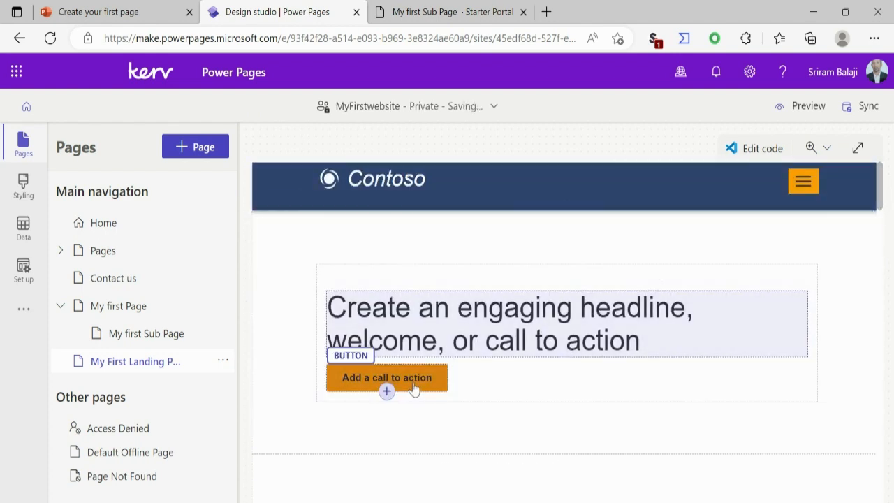
drag(878, 190, 886, 492)
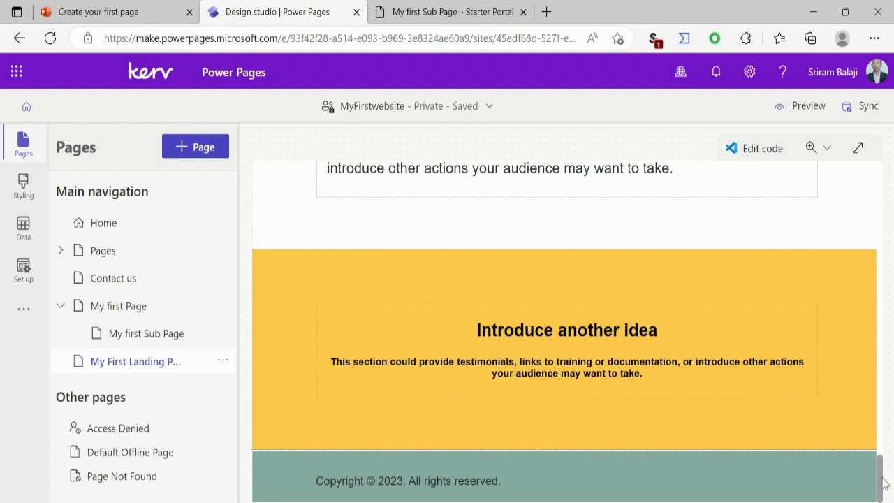
drag(883, 482, 872, 357)
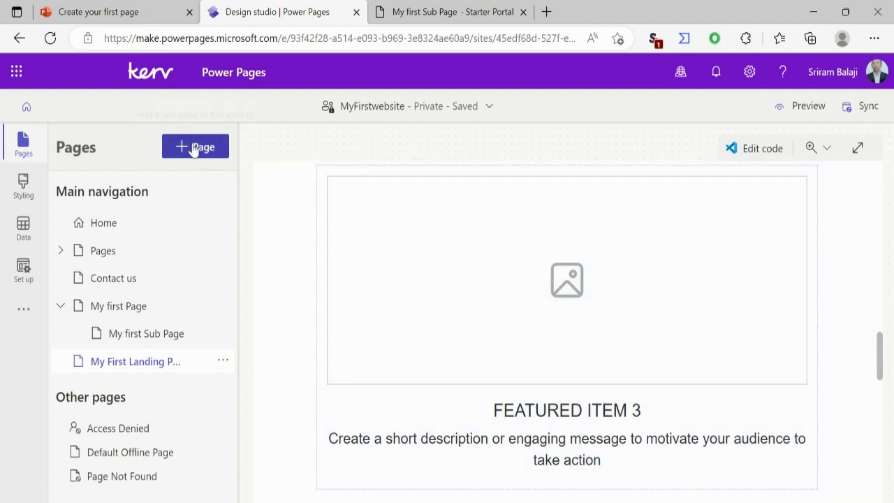
Step: Check the custom layouts available for a new page without adding one
click(196, 146)
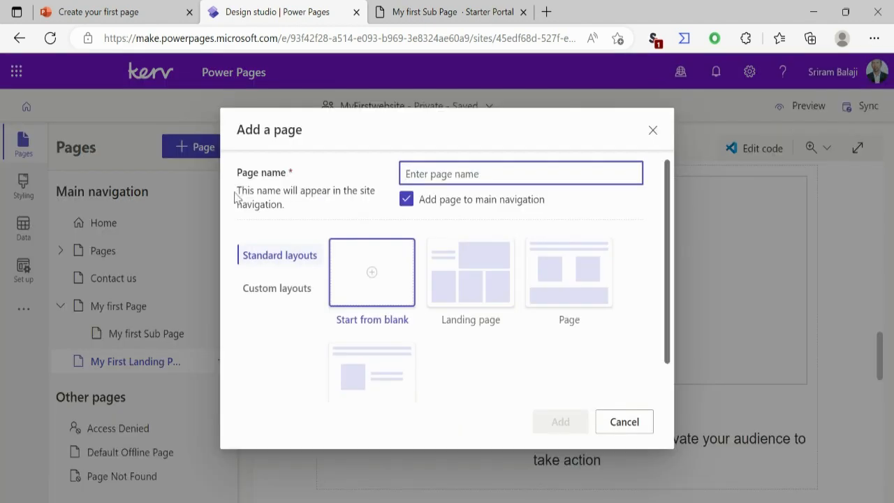
click(292, 294)
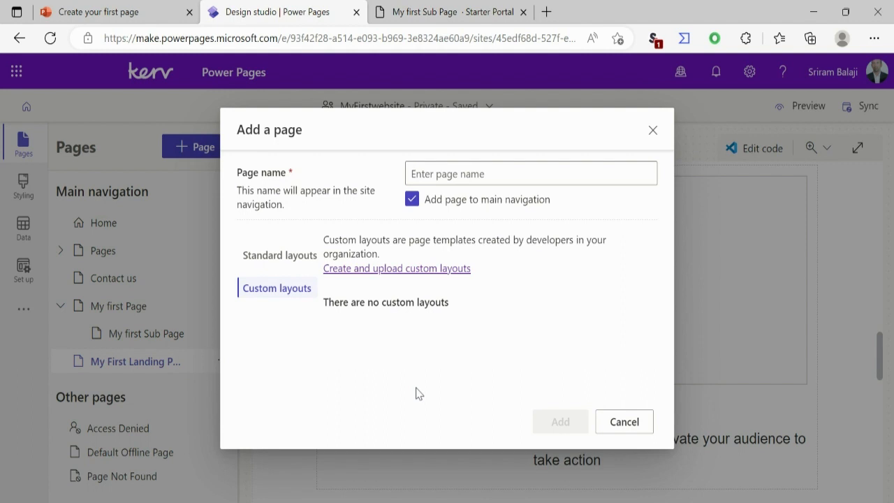
click(628, 421)
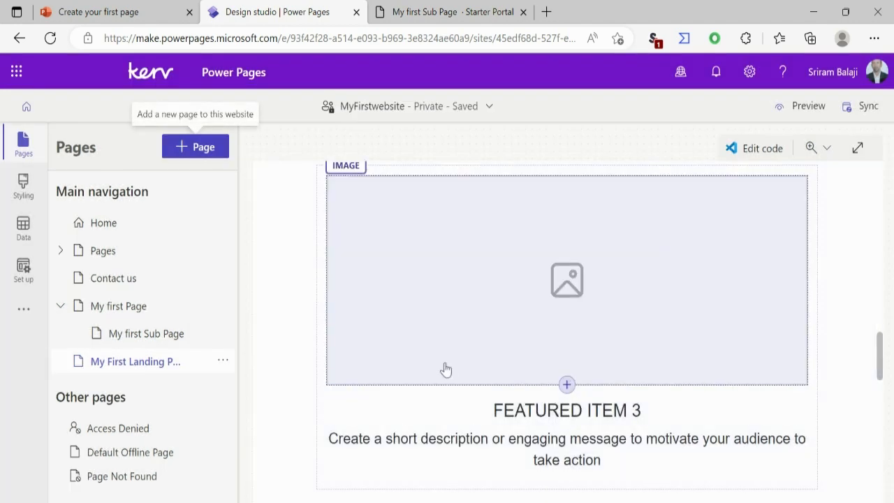